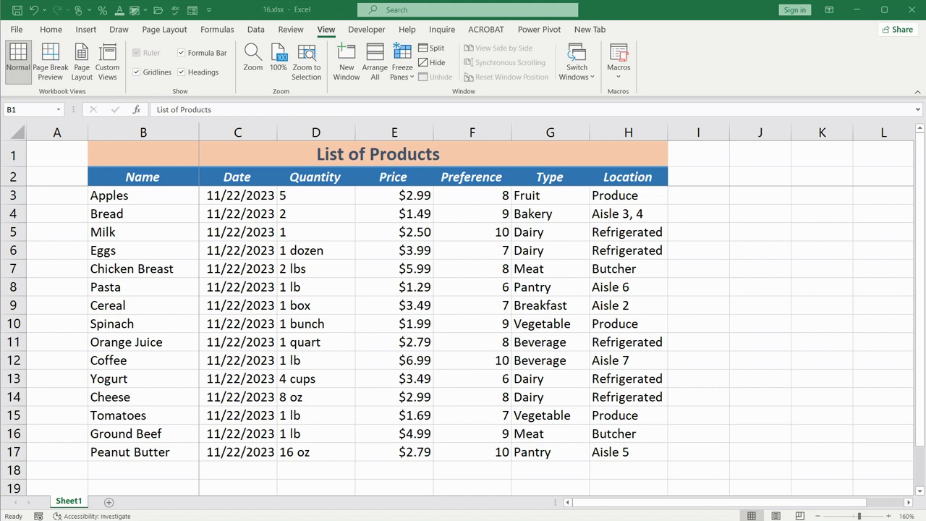
Freeze panes at cell B3 (Apples) so title/header rows 1–2 and column A stay fixed
{"action": "left_click", "coordinate": [325, 28]}
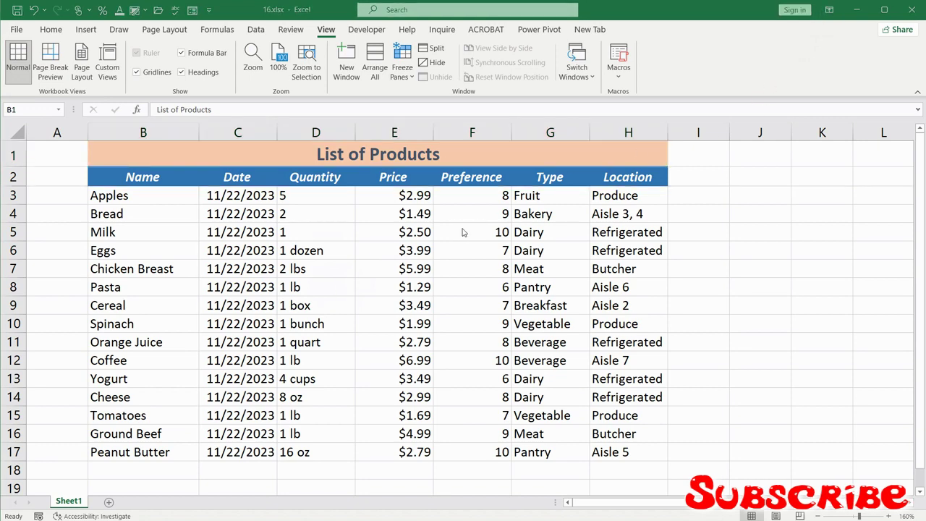
{"action": "scroll", "coordinate": [462, 233], "scroll_direction": "down", "scroll_amount": 7}
{"action": "scroll", "coordinate": [463, 232], "scroll_direction": "up", "scroll_amount": 3}
{"action": "scroll", "coordinate": [463, 232], "scroll_direction": "up", "scroll_amount": 4}
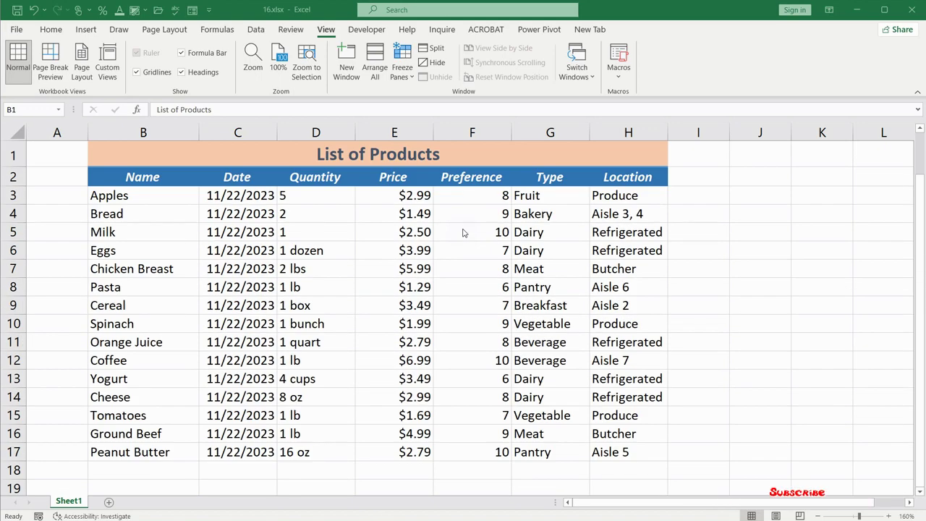
{"action": "scroll", "coordinate": [406, 235], "scroll_direction": "down", "scroll_amount": 4}
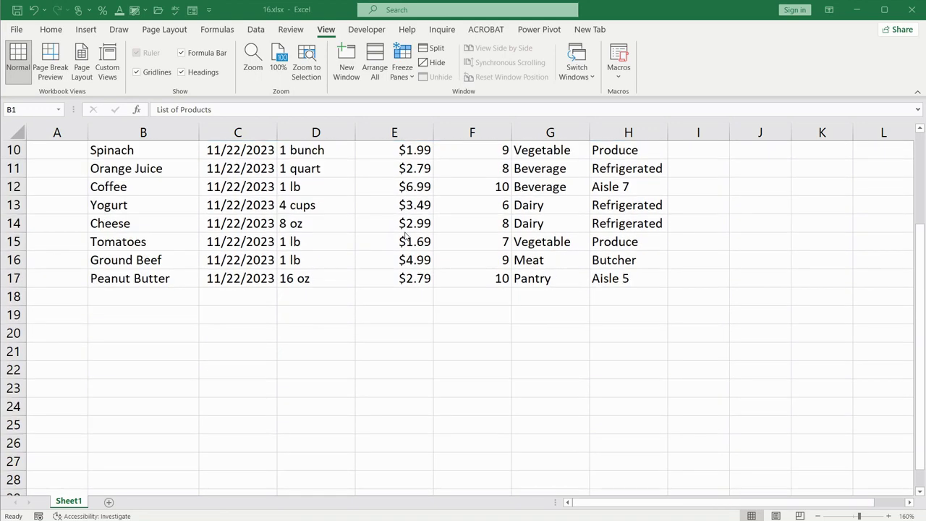
{"action": "scroll", "coordinate": [405, 237], "scroll_direction": "up", "scroll_amount": 4}
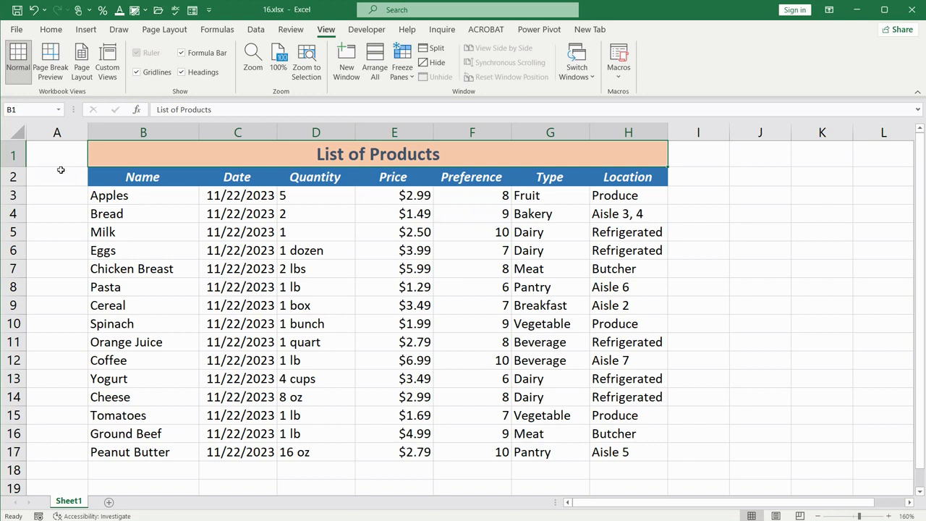
{"action": "left_click", "coordinate": [103, 198]}
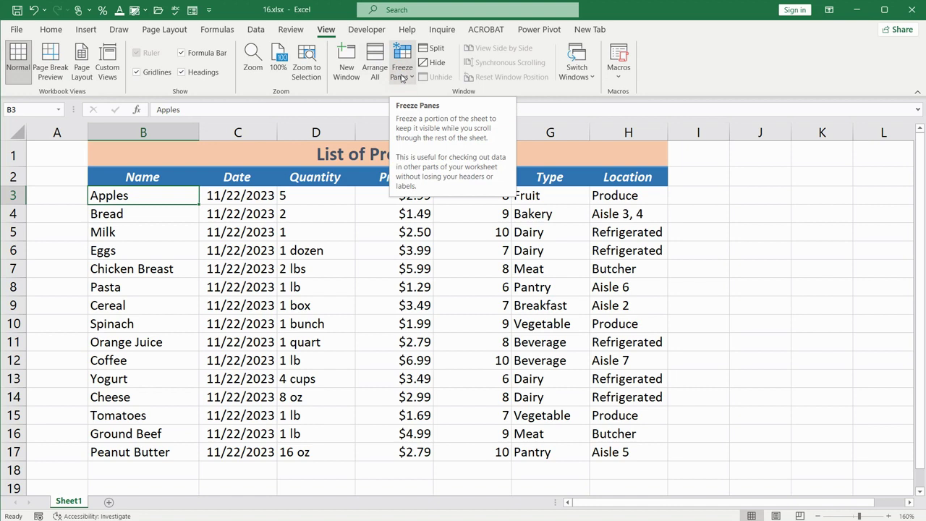
{"action": "left_click", "coordinate": [402, 77]}
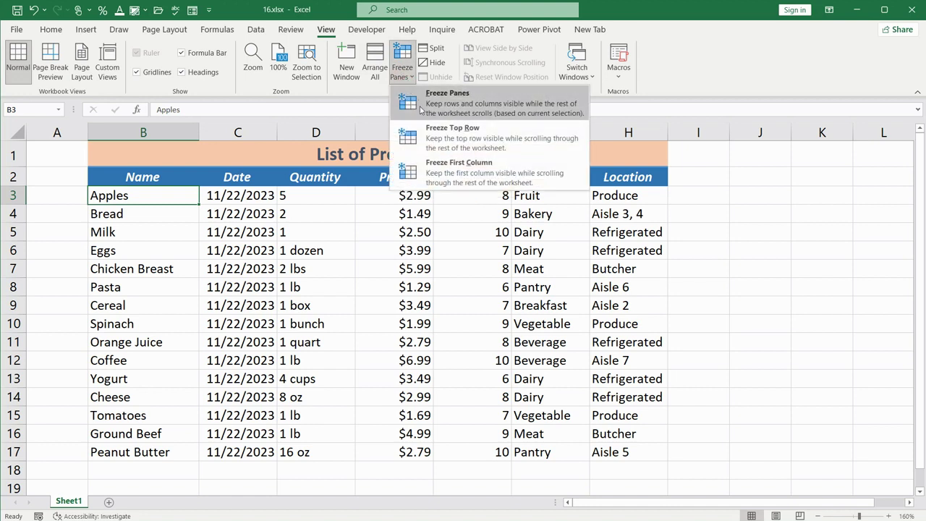
{"action": "left_click", "coordinate": [420, 109]}
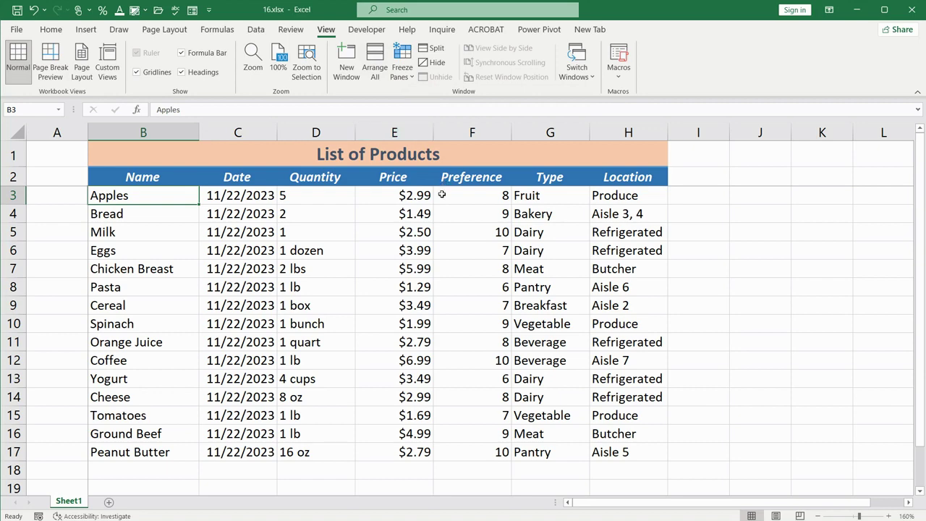
{"action": "scroll", "coordinate": [438, 236], "scroll_direction": "down", "scroll_amount": 2}
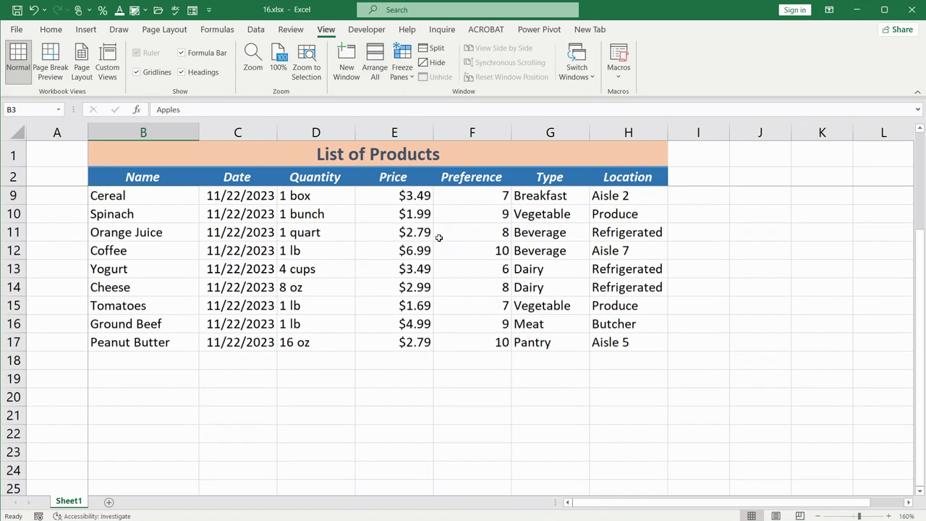
{"action": "scroll", "coordinate": [438, 237], "scroll_direction": "down", "scroll_amount": 4}
{"action": "scroll", "coordinate": [438, 239], "scroll_direction": "up", "scroll_amount": 2}
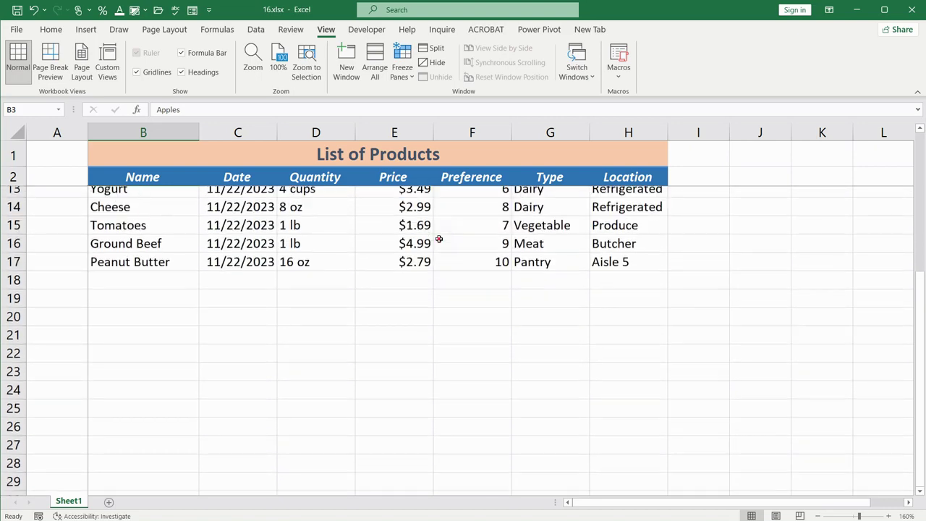
{"action": "scroll", "coordinate": [438, 239], "scroll_direction": "up", "scroll_amount": 1}
{"action": "left_click", "coordinate": [438, 239]}
{"action": "scroll", "coordinate": [438, 238], "scroll_direction": "up", "scroll_amount": 3}
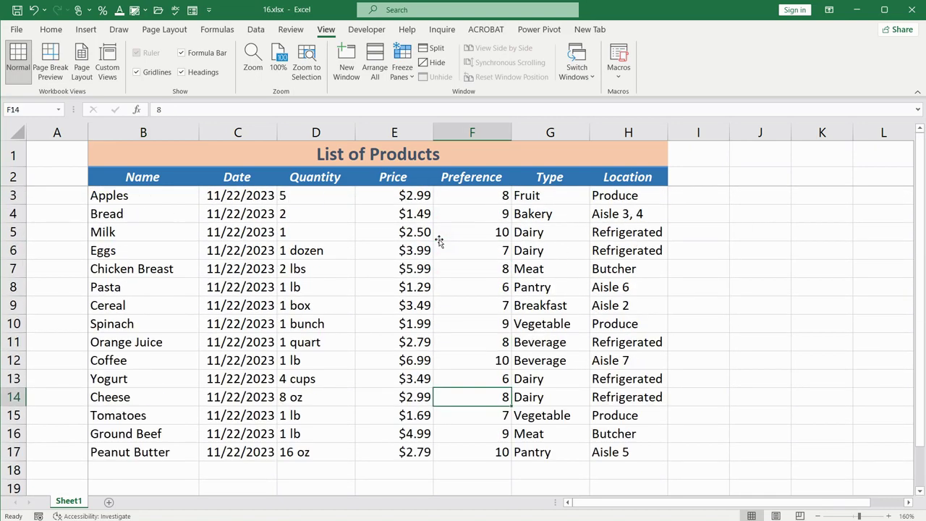
{"action": "scroll", "coordinate": [438, 240], "scroll_direction": "down", "scroll_amount": 2}
{"action": "scroll", "coordinate": [439, 240], "scroll_direction": "up", "scroll_amount": 2}
{"action": "left_click", "coordinate": [201, 196]}
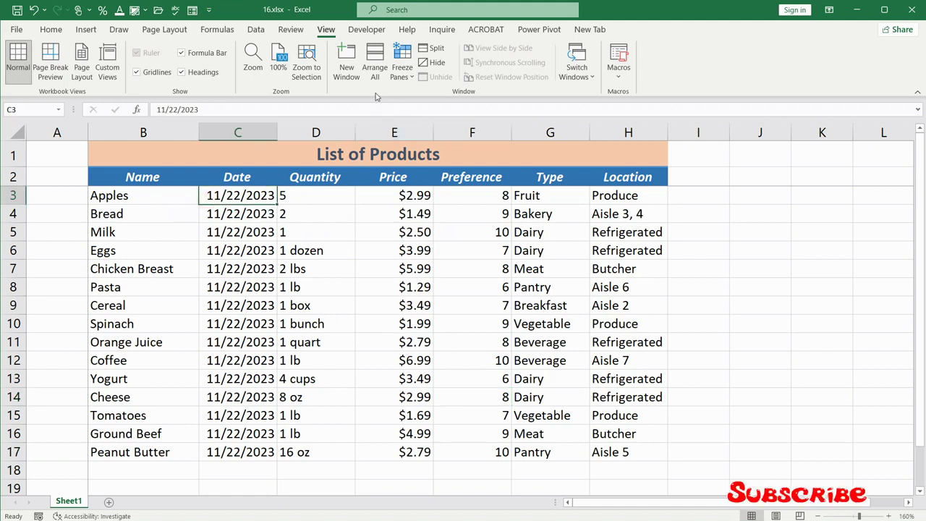
Unfreeze all panes and scroll down to confirm every row now moves
{"action": "left_click", "coordinate": [408, 78]}
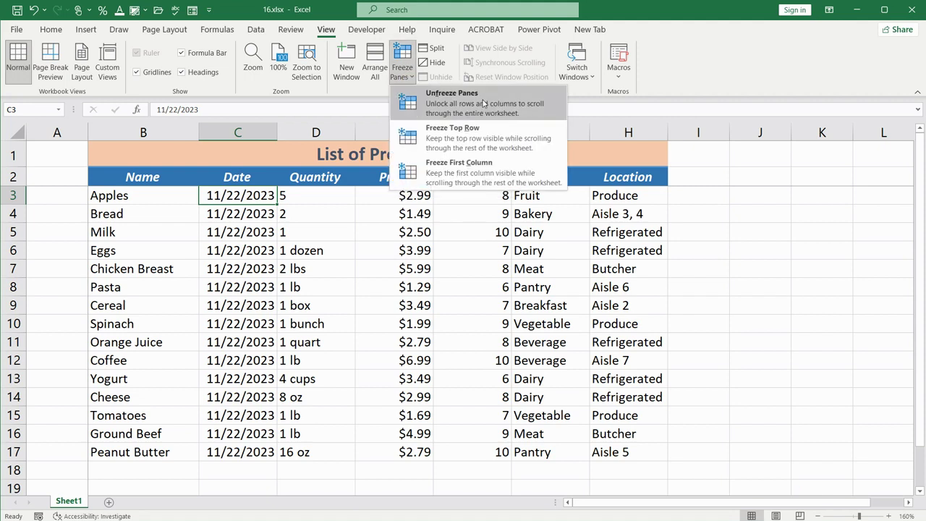
{"action": "left_click", "coordinate": [483, 103]}
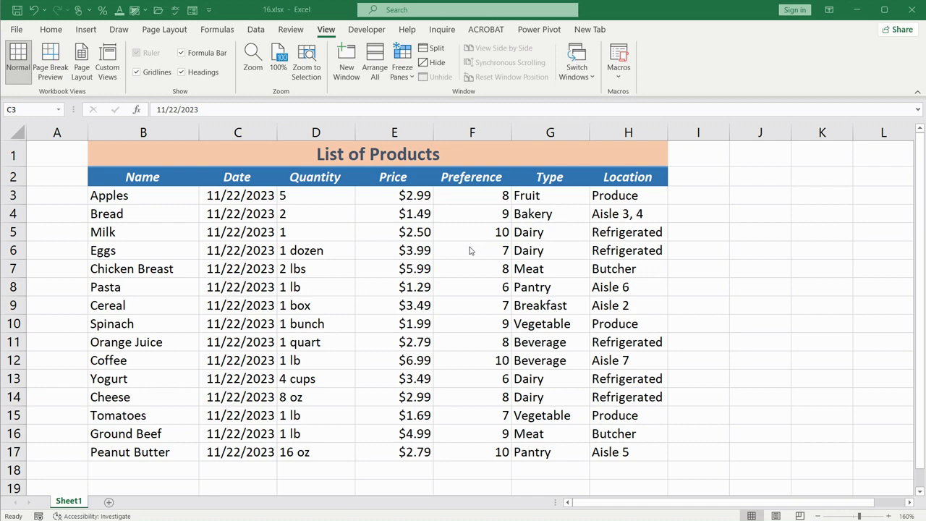
{"action": "scroll", "coordinate": [469, 249], "scroll_direction": "down", "scroll_amount": 5}
Select the Date column C, freeze panes there, and scroll to test the locked Name column
{"action": "scroll", "coordinate": [468, 250], "scroll_direction": "up", "scroll_amount": 5}
{"action": "left_click", "coordinate": [245, 201]}
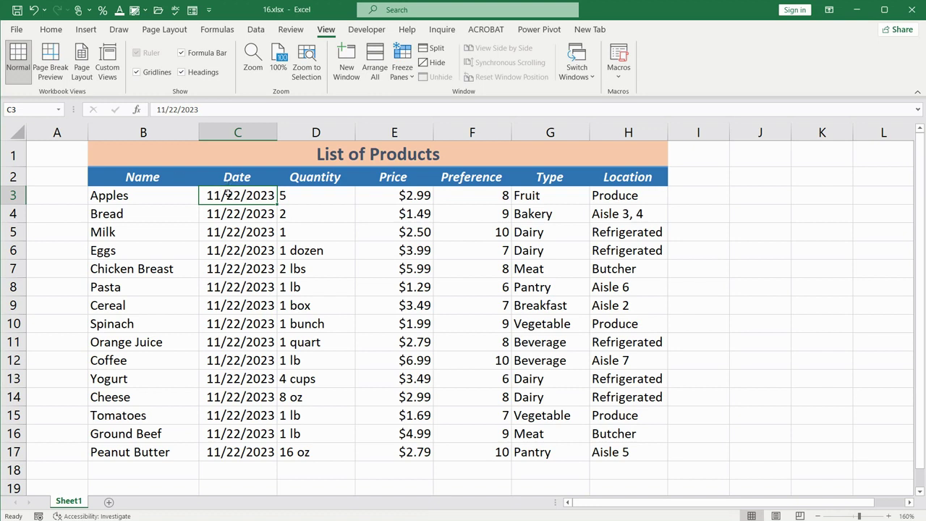
{"action": "left_click", "coordinate": [235, 132]}
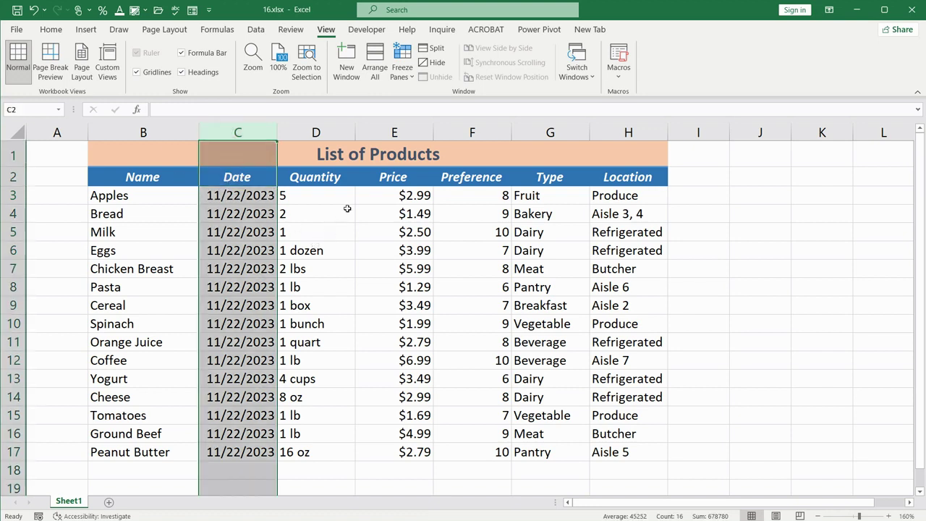
{"action": "left_click", "coordinate": [407, 79]}
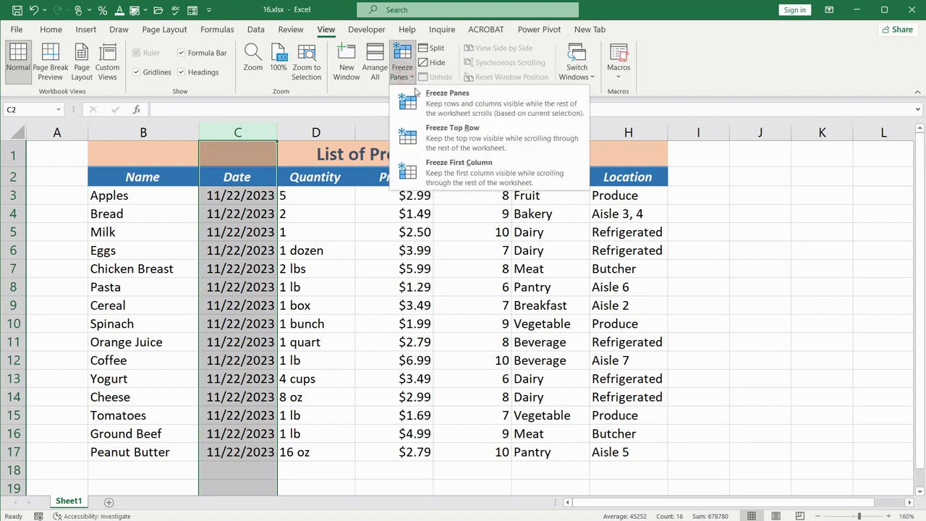
{"action": "left_click", "coordinate": [420, 107]}
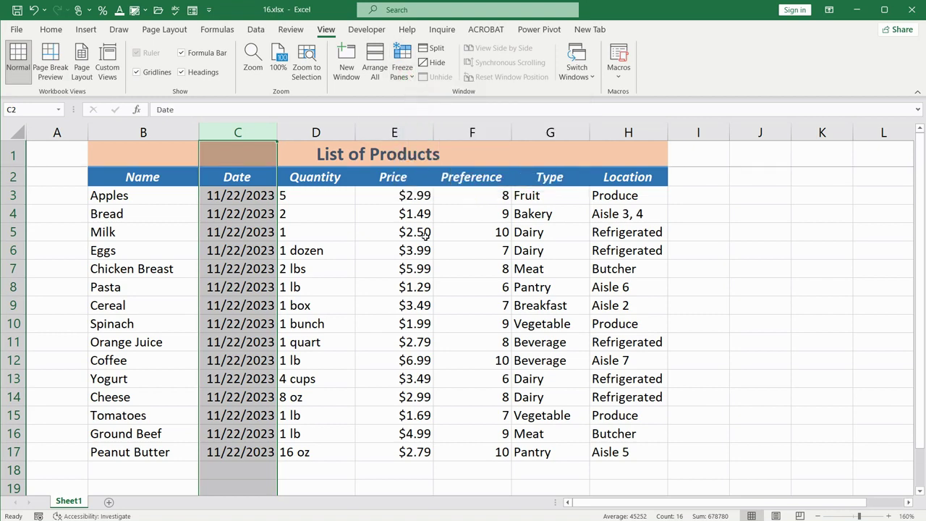
{"action": "scroll", "coordinate": [424, 236], "scroll_direction": "down", "scroll_amount": 3}
{"action": "scroll", "coordinate": [425, 239], "scroll_direction": "up", "scroll_amount": 3}
{"action": "left_click_drag", "start_coordinate": [603, 504], "coordinate": [561, 499]}
Remove the column freeze and refreeze panes at cell C3, locking rows 1–2 and the Name column
{"action": "left_click", "coordinate": [407, 74]}
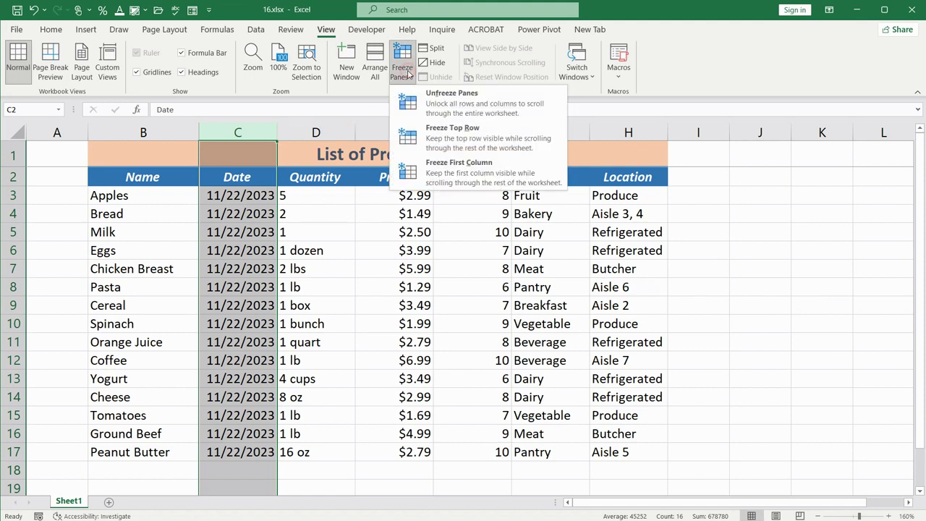
{"action": "left_click", "coordinate": [411, 101]}
{"action": "key", "text": "Down"}
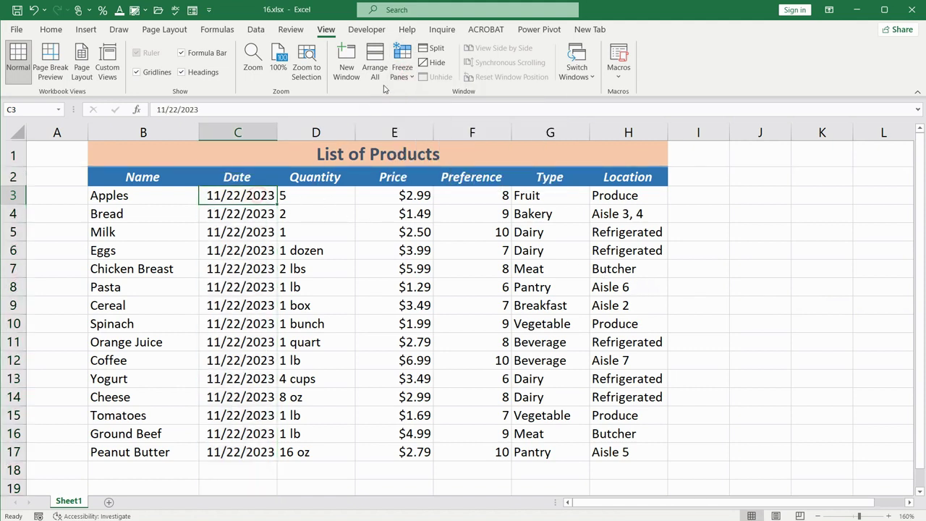
{"action": "left_click", "coordinate": [402, 69]}
{"action": "left_click", "coordinate": [415, 101]}
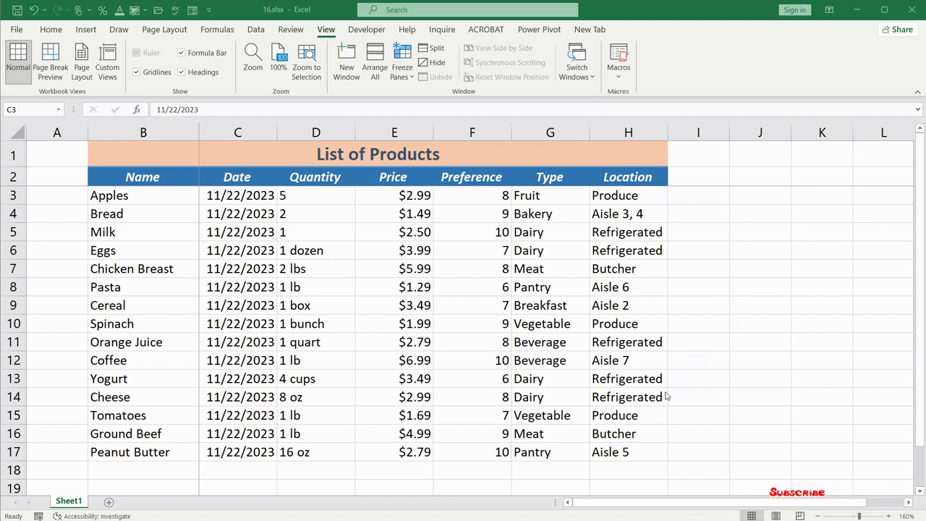
{"action": "left_click", "coordinate": [694, 501]}
{"action": "left_click_drag", "start_coordinate": [741, 503], "coordinate": [677, 501]}
{"action": "scroll", "coordinate": [593, 402], "scroll_direction": "down", "scroll_amount": 4}
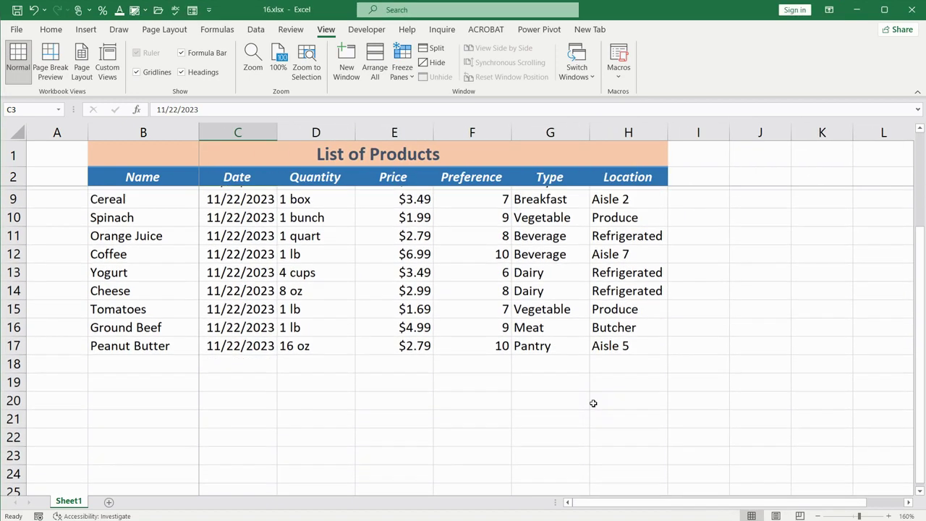
{"action": "left_click", "coordinate": [593, 403]}
{"action": "scroll", "coordinate": [593, 403], "scroll_direction": "up", "scroll_amount": 4}
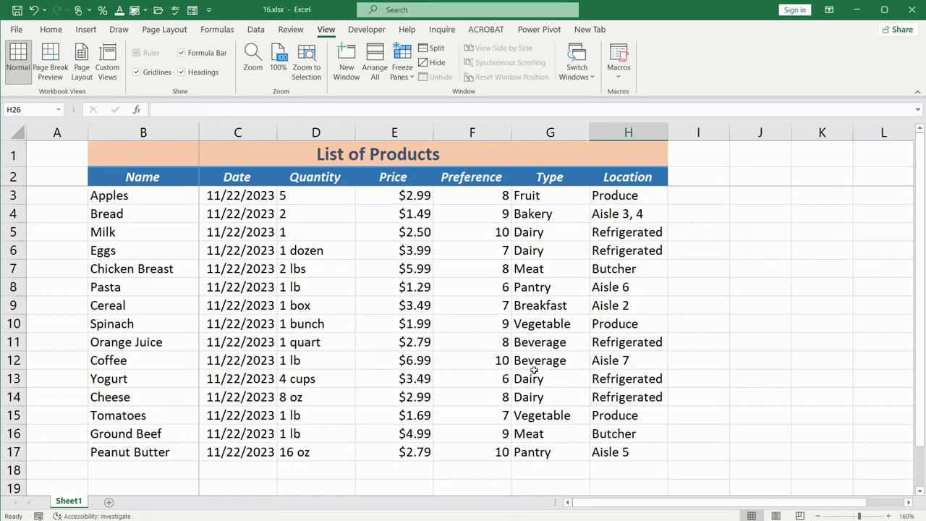
{"action": "left_click_drag", "start_coordinate": [651, 501], "coordinate": [693, 502]}
{"action": "scroll", "coordinate": [529, 388], "scroll_direction": "down", "scroll_amount": 2}
{"action": "scroll", "coordinate": [529, 388], "scroll_direction": "up", "scroll_amount": 2}
{"action": "left_click", "coordinate": [218, 195]}
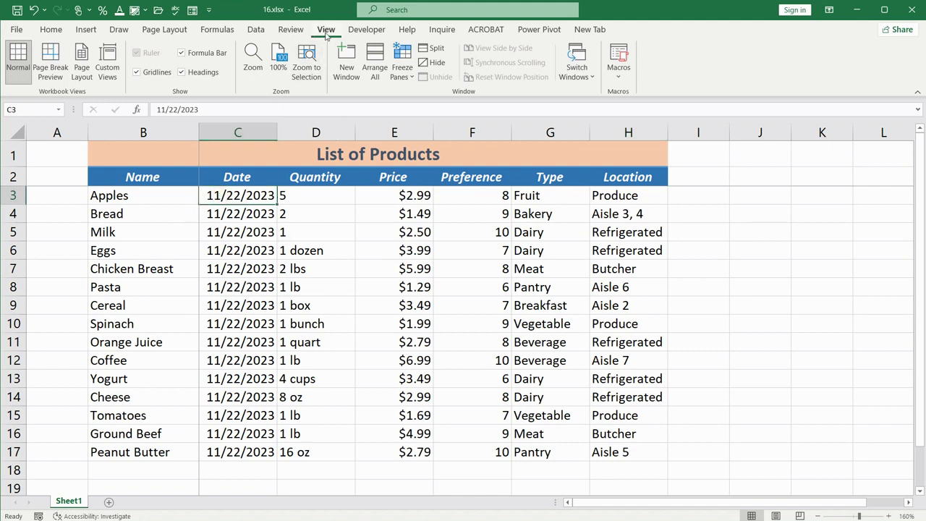
Unfreeze all panes, then select the Chicken Breast price in cell E7
{"action": "left_click", "coordinate": [402, 71]}
{"action": "left_click", "coordinate": [407, 108]}
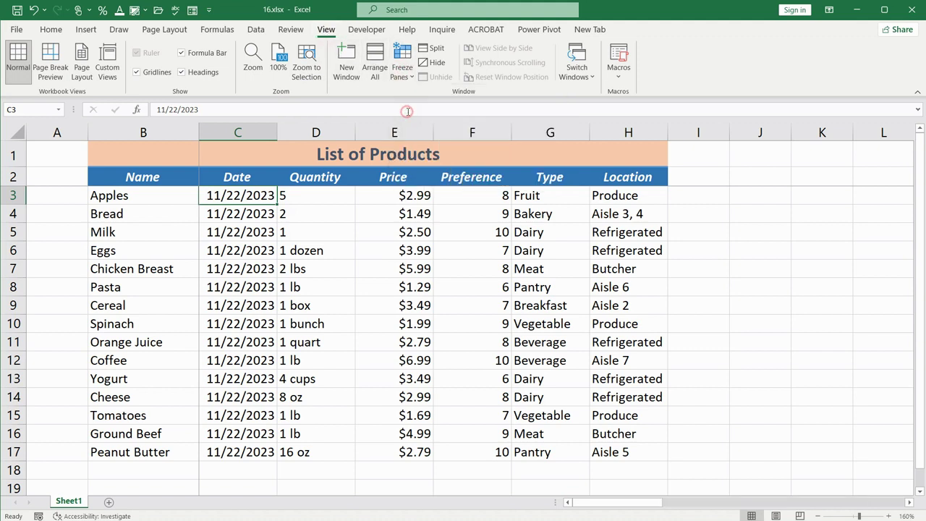
{"action": "left_click", "coordinate": [409, 267]}
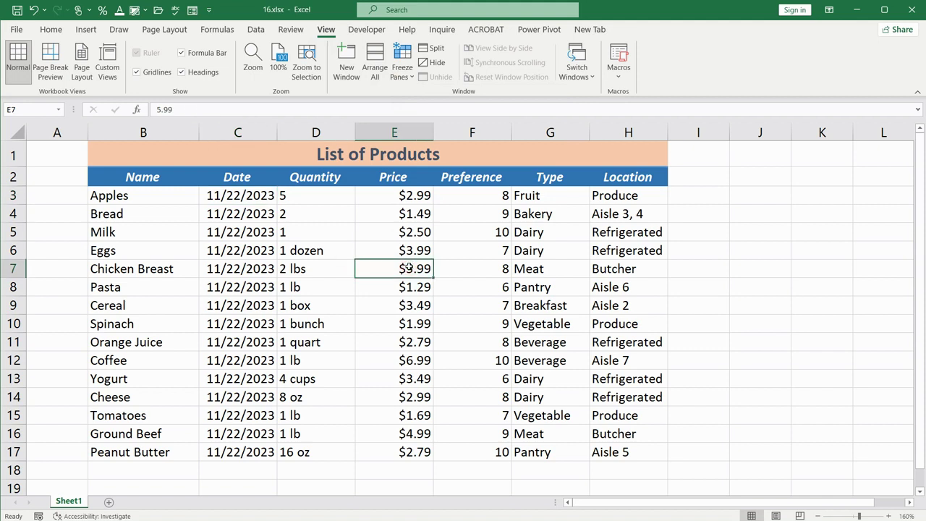